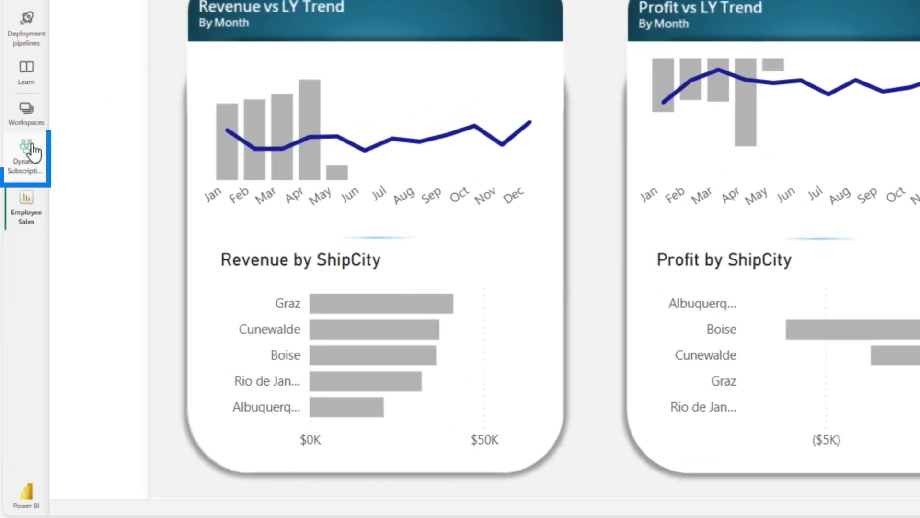
Review the Employee Information model's SubscriptionInformation fields in Dynamic Subscriptions, then return to the Employee Sales report
click(33, 152)
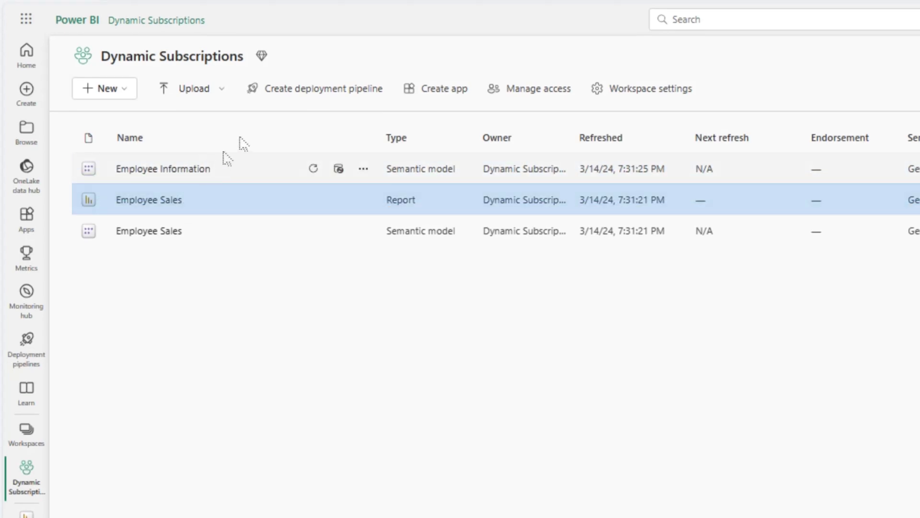
click(206, 170)
click(817, 197)
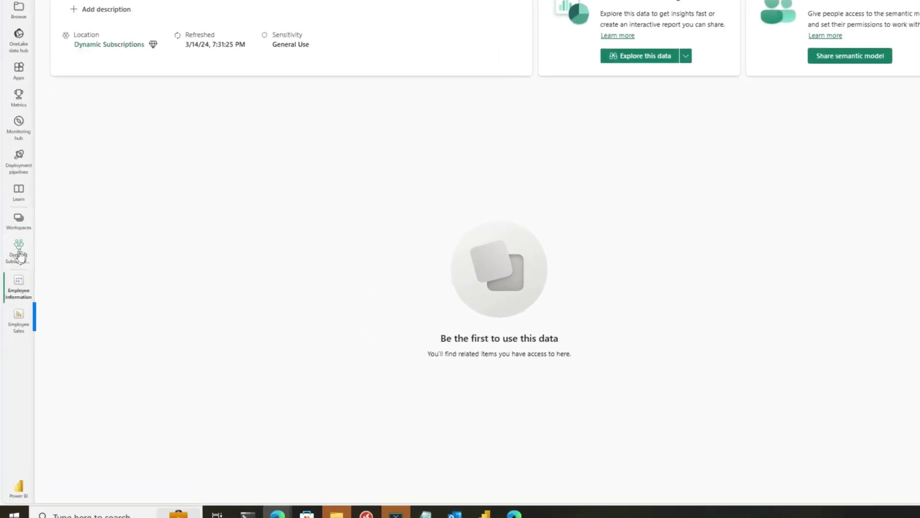
click(26, 252)
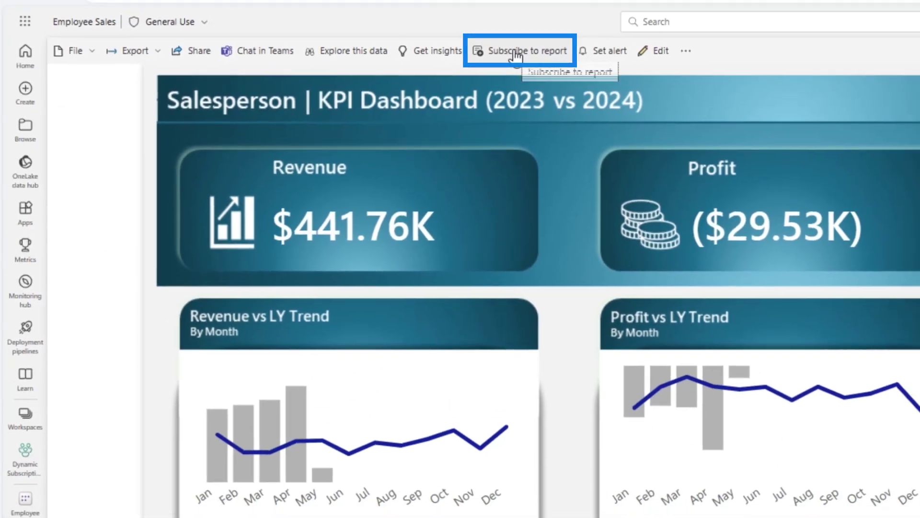
Create a dynamic per-recipient subscription for Employee Sales using the Employee Information semantic model
click(535, 49)
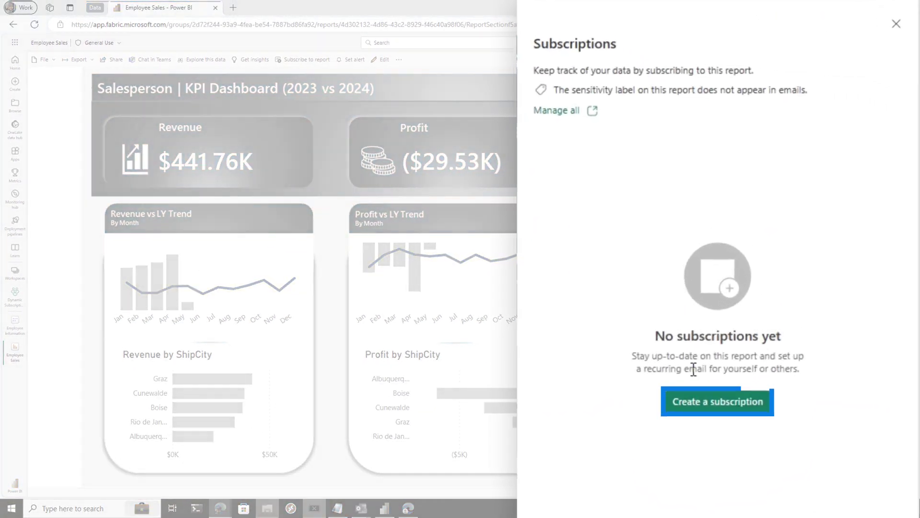
click(702, 408)
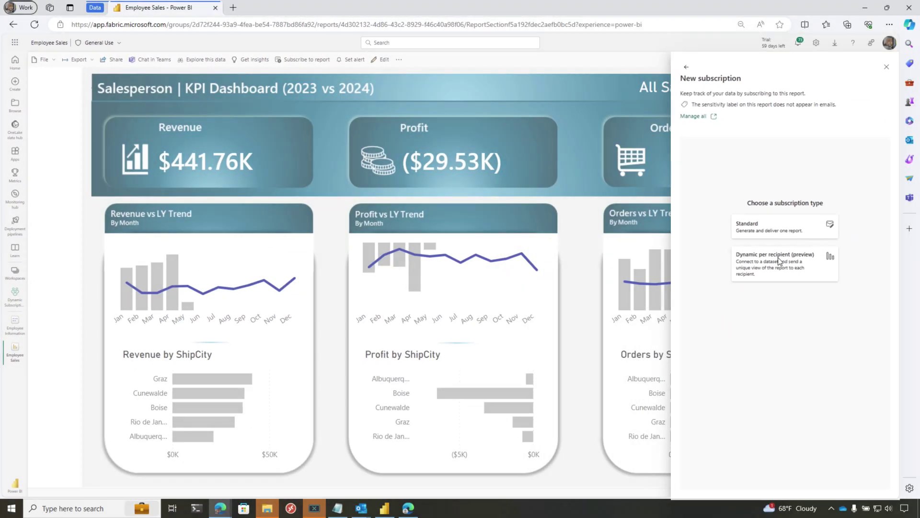
click(690, 381)
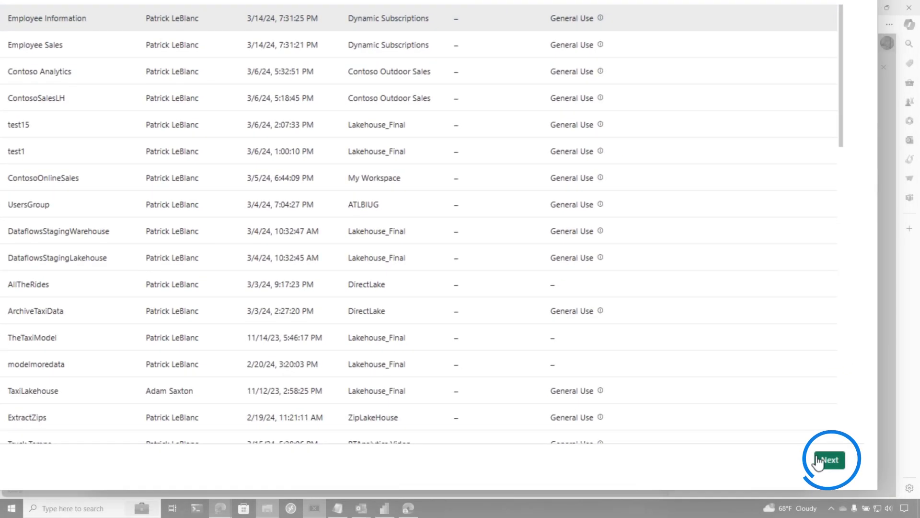
click(817, 462)
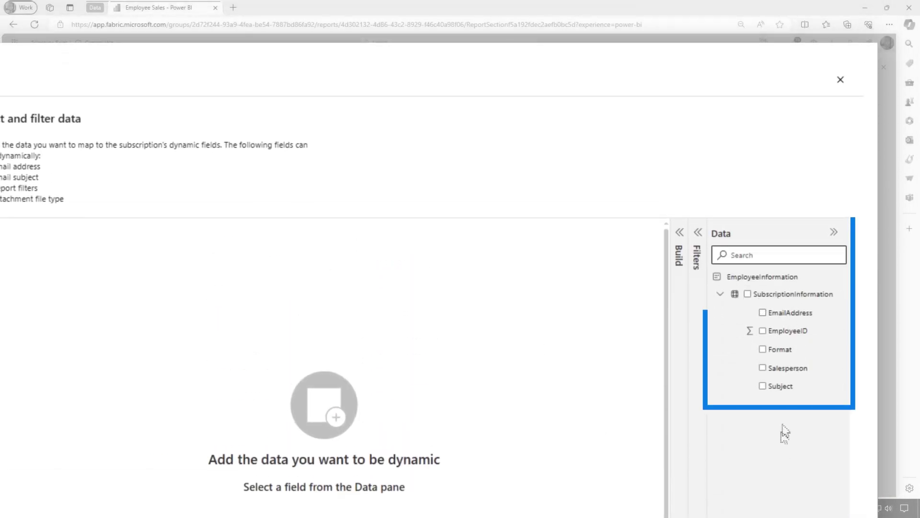
Select EmailAddress, Salesperson and Subject from SubscriptionInformation as the recipient data
click(763, 314)
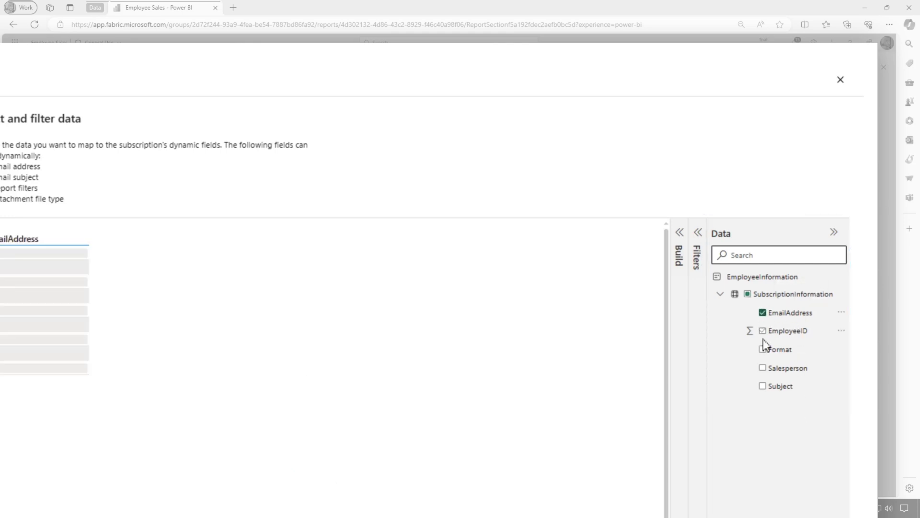
click(762, 368)
click(763, 386)
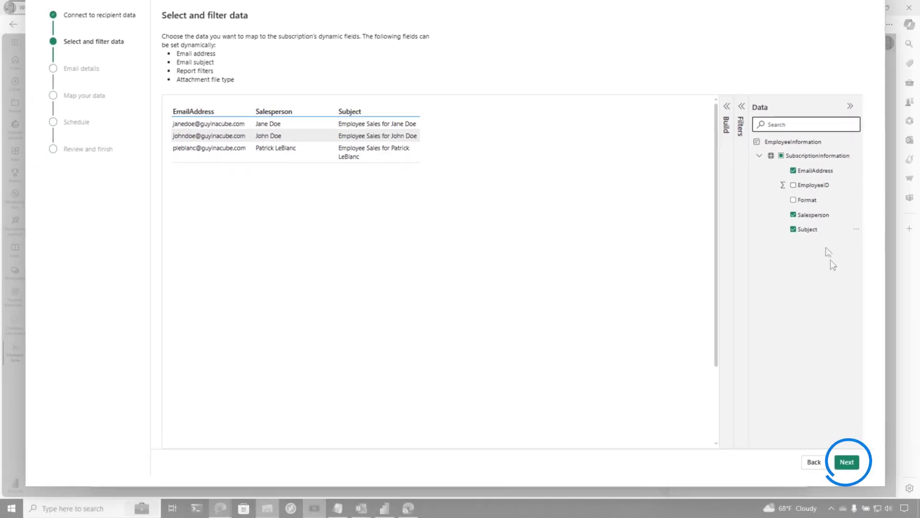
click(849, 460)
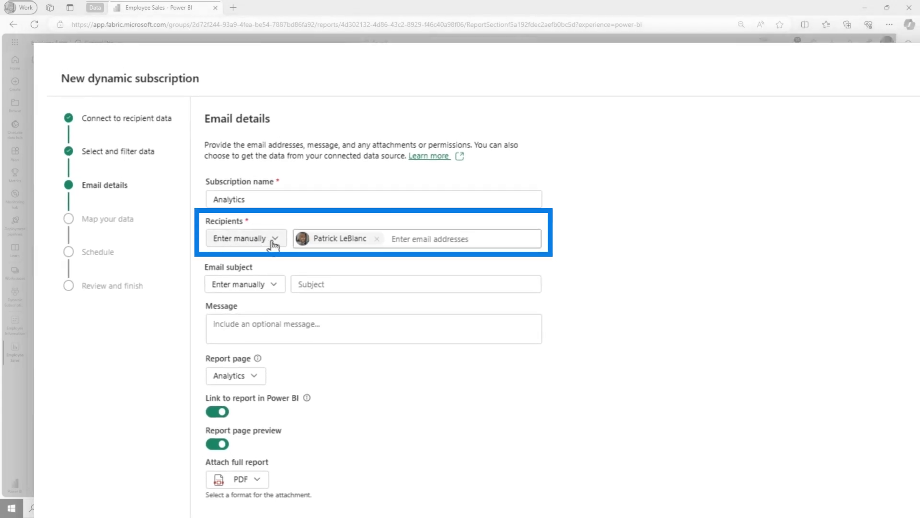
Take recipients from the EmailAddress field and the email subject from the Subject field
click(274, 240)
mouse_move(264, 282)
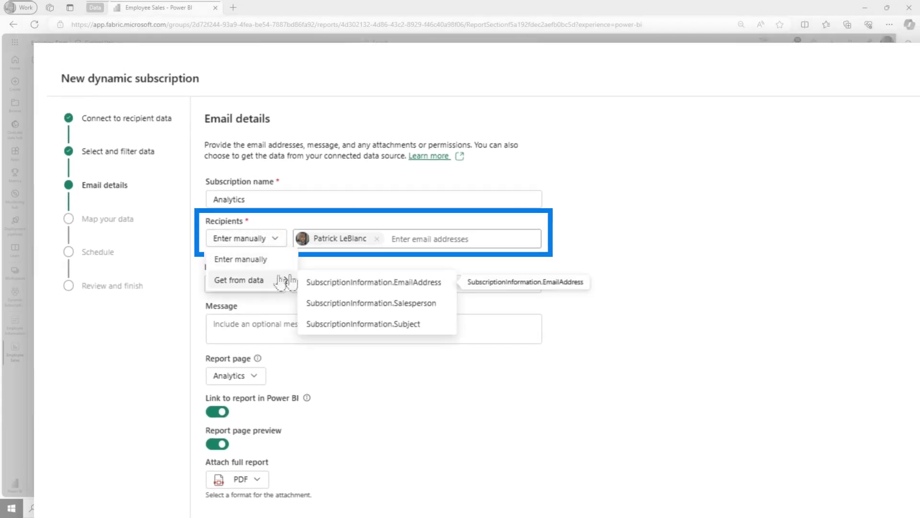
click(379, 284)
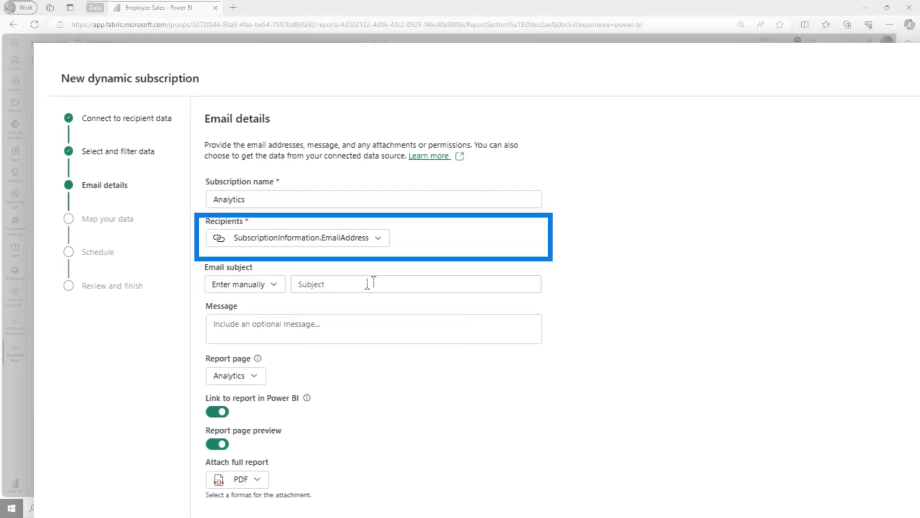
click(273, 288)
mouse_move(267, 323)
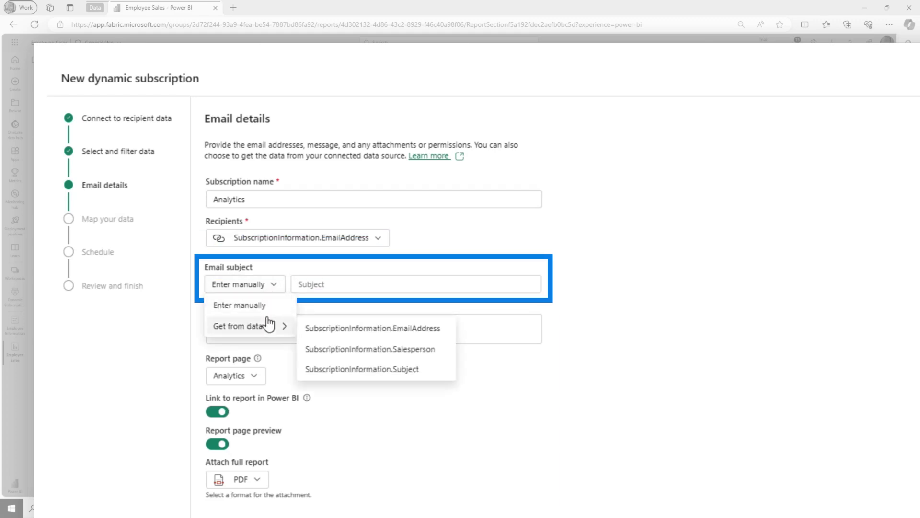
click(421, 375)
Keep PDF as the attachment format and Analytics as the report page
scroll(318, 308, down, 3)
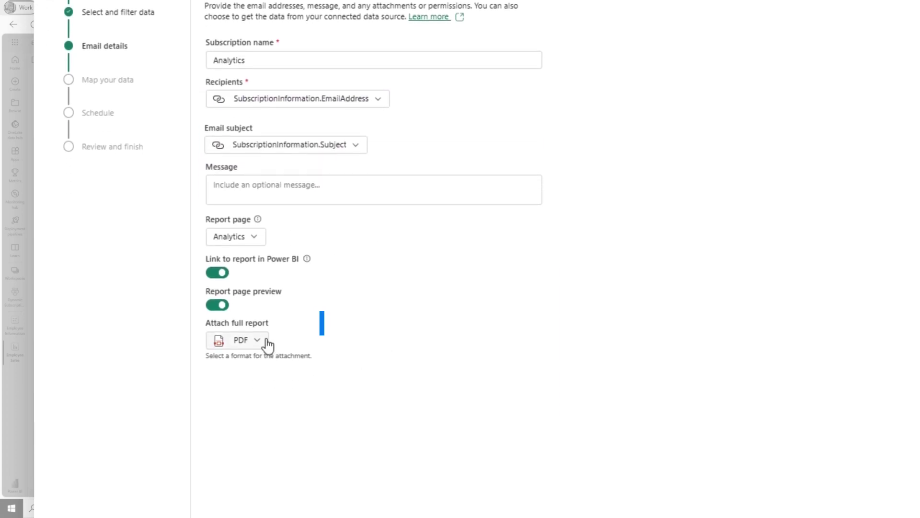
click(265, 341)
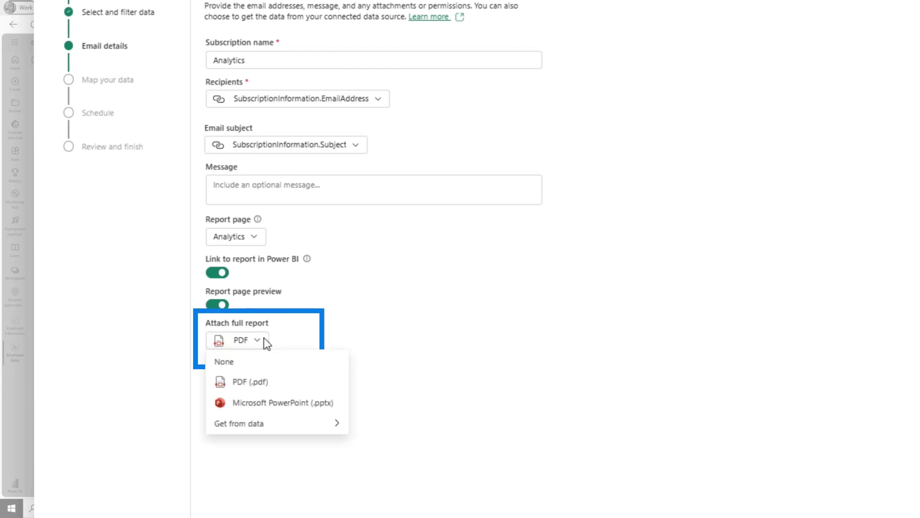
mouse_move(278, 428)
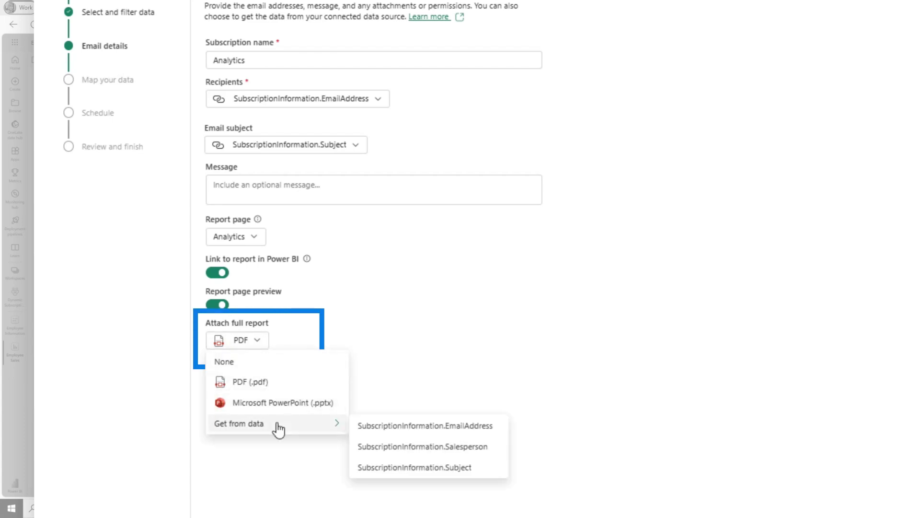
click(365, 312)
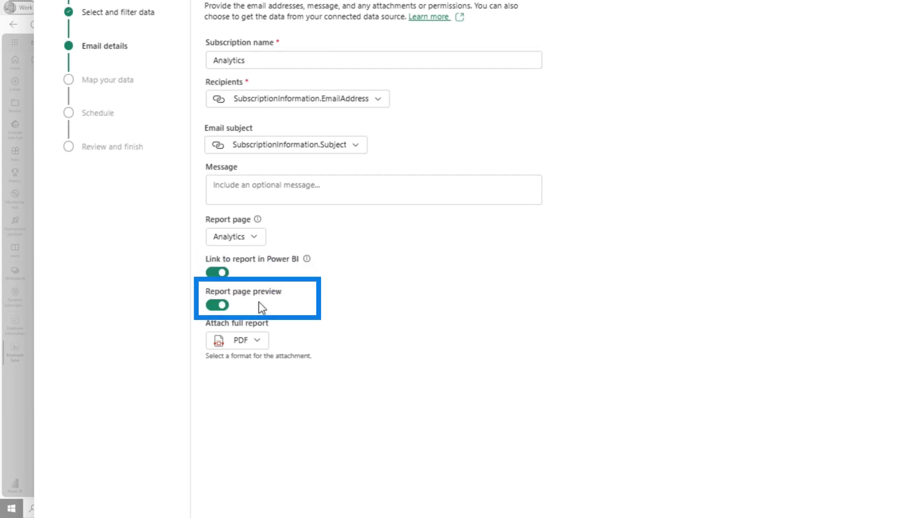
click(257, 240)
mouse_move(265, 279)
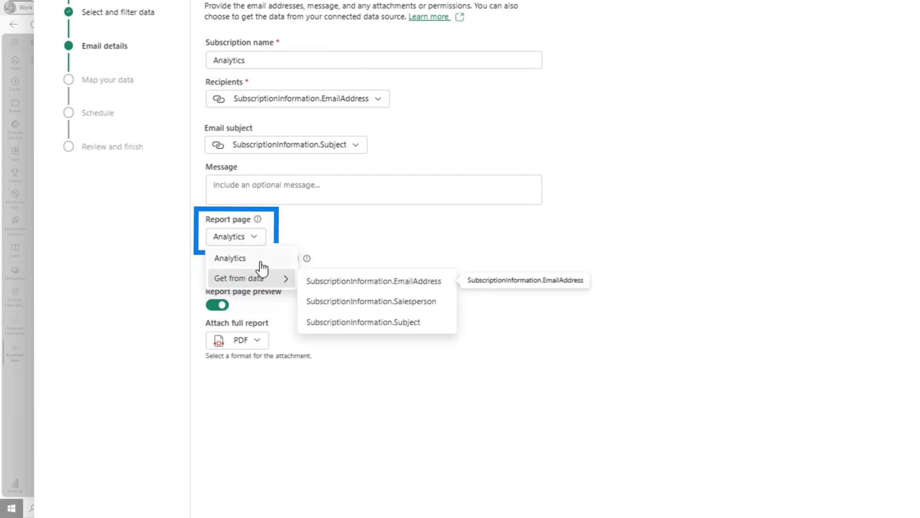
click(307, 223)
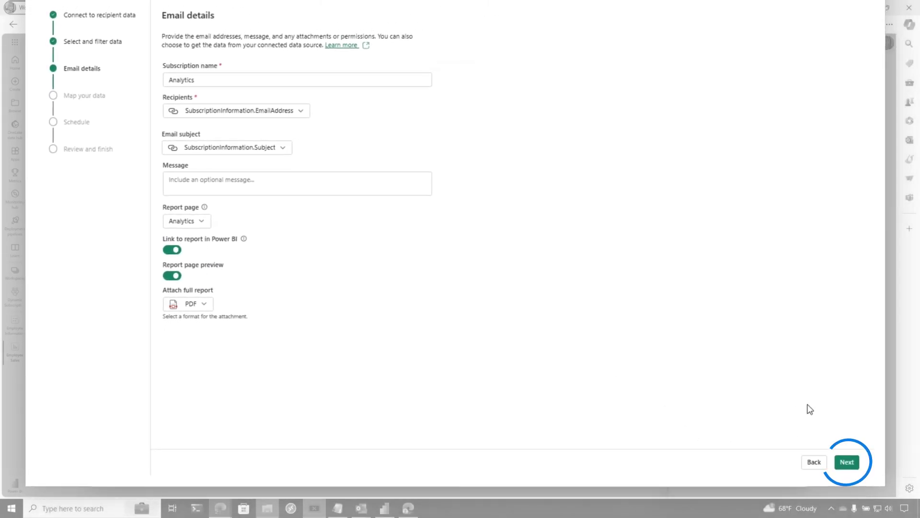
click(846, 462)
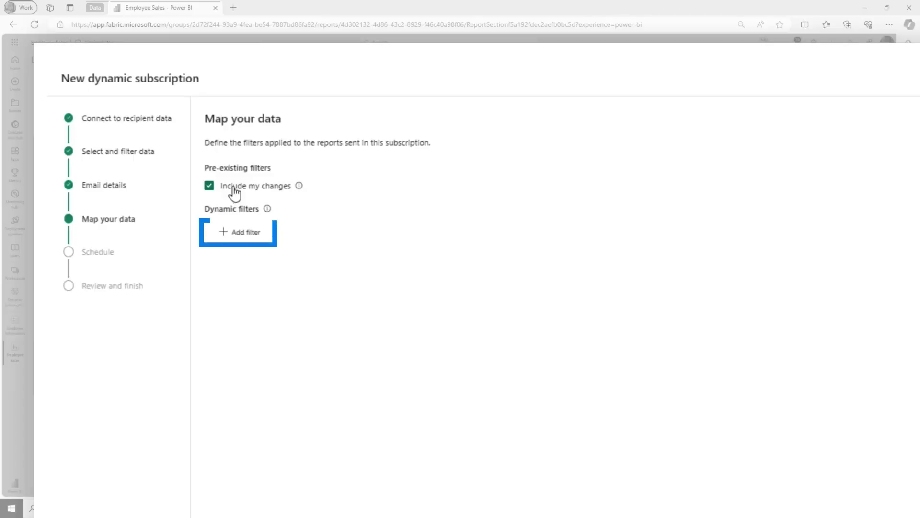
Add a filter mapping Invoices.Salesperson to each recipient's SubscriptionInformation.Salesperson value
click(246, 233)
click(283, 279)
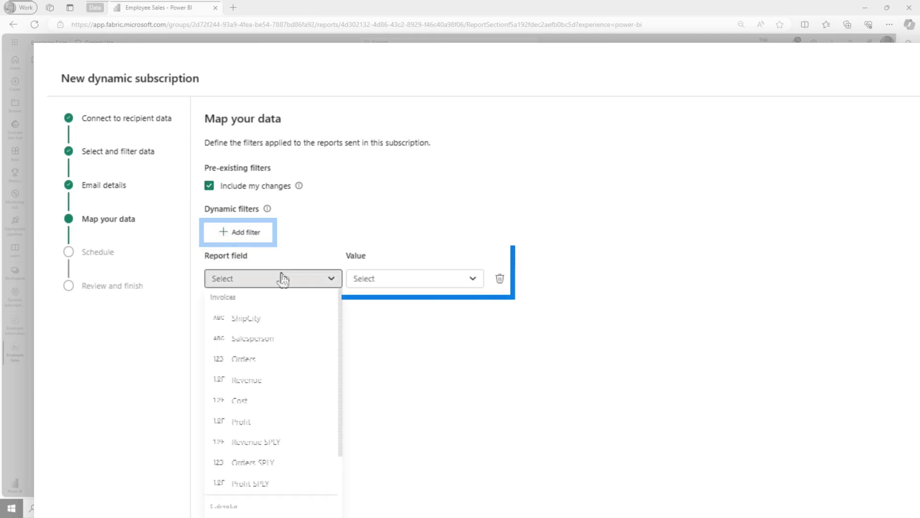
click(282, 338)
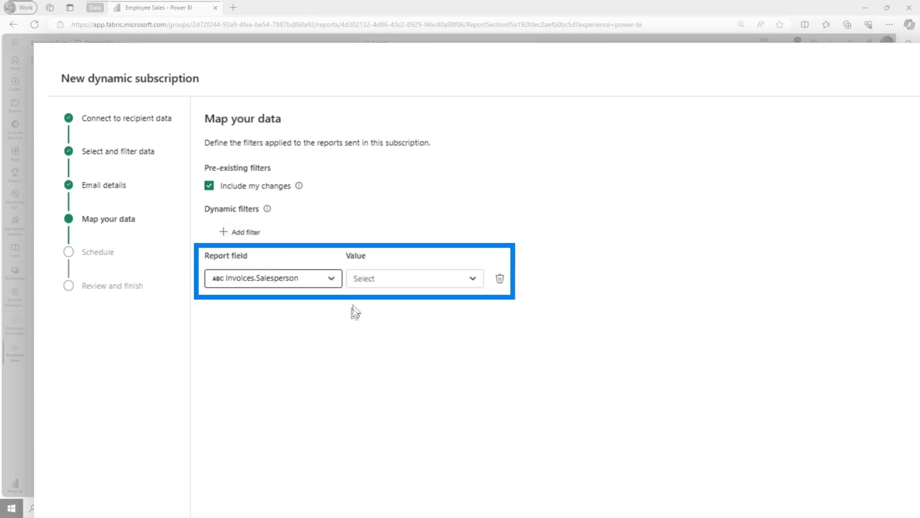
click(373, 285)
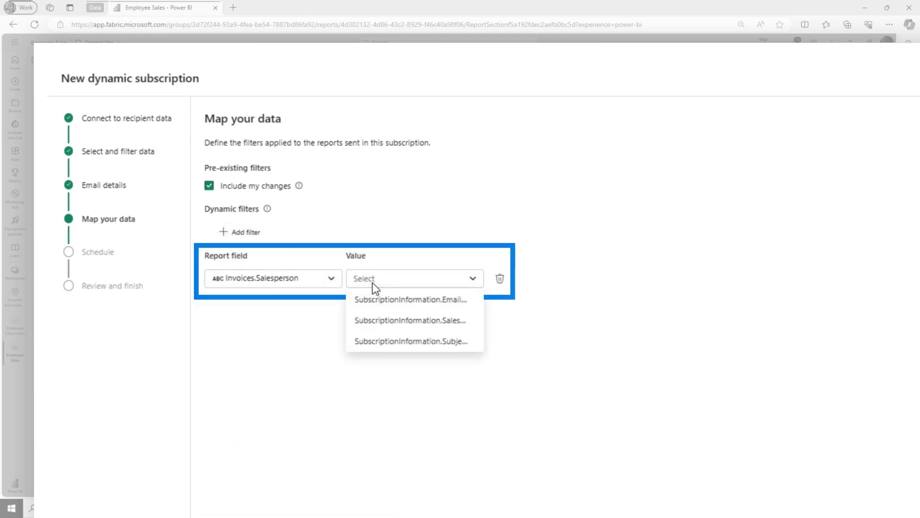
click(428, 329)
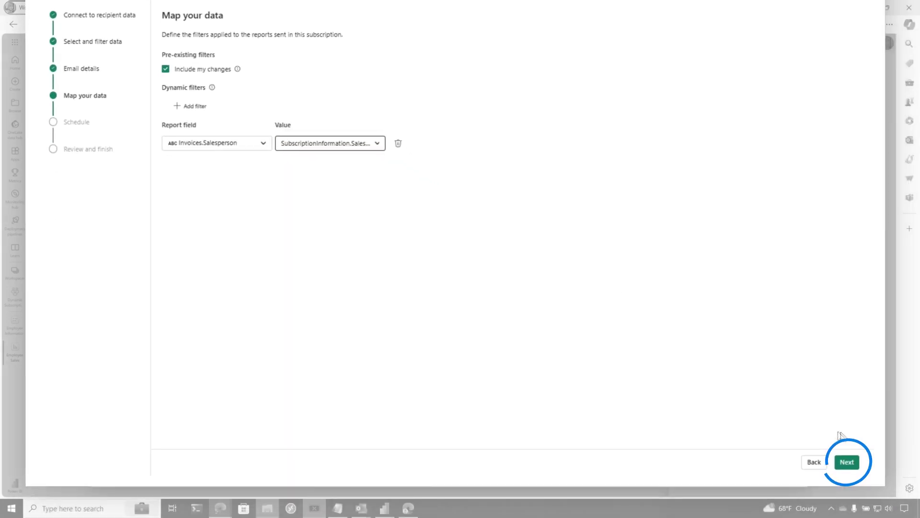
click(846, 463)
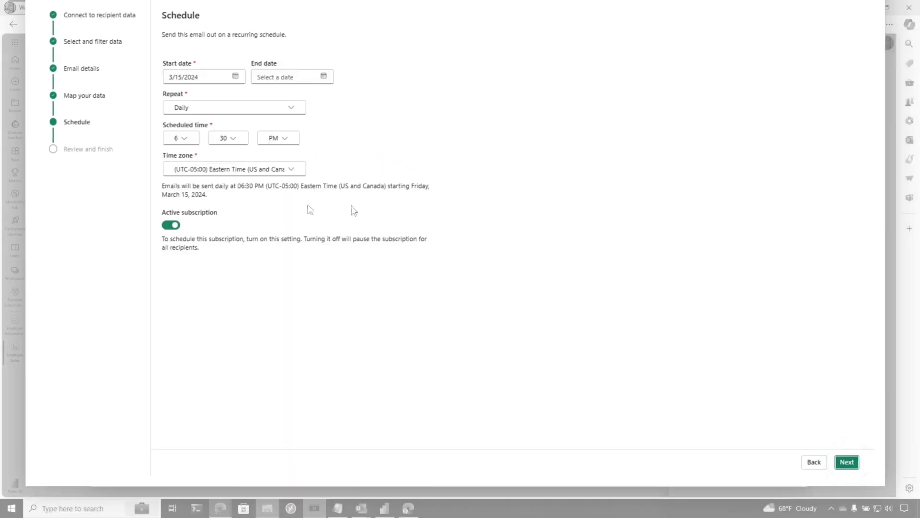
Accept the daily 6:30 PM schedule and save the Analytics subscription
click(846, 462)
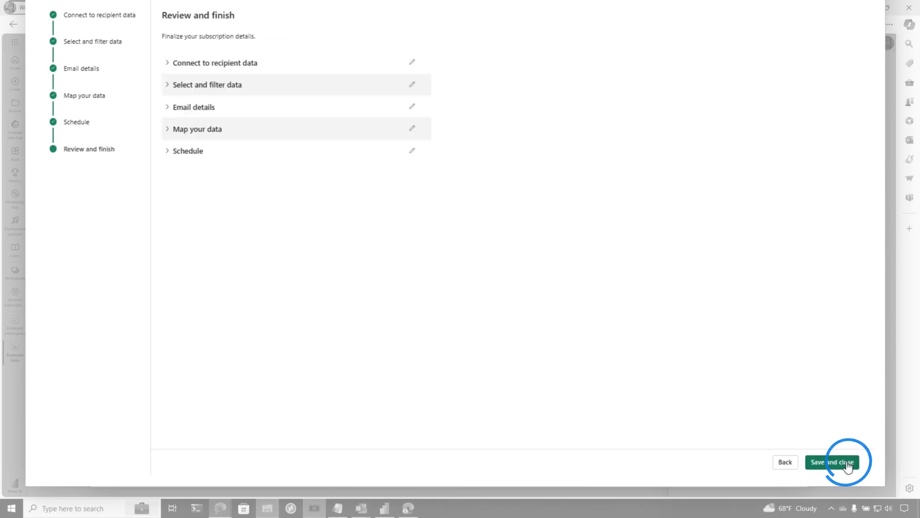
click(841, 462)
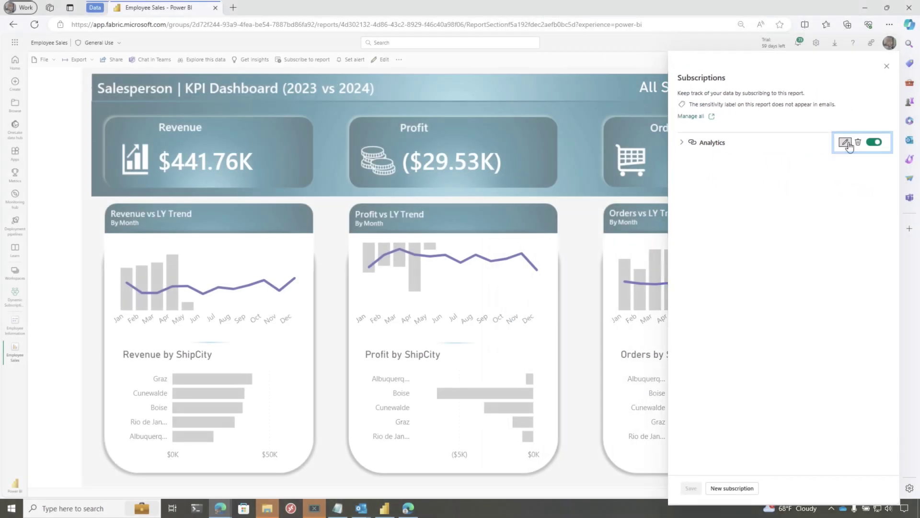
Check the Analytics subscription's schedule in the editor, then send it immediately with Send now
click(849, 140)
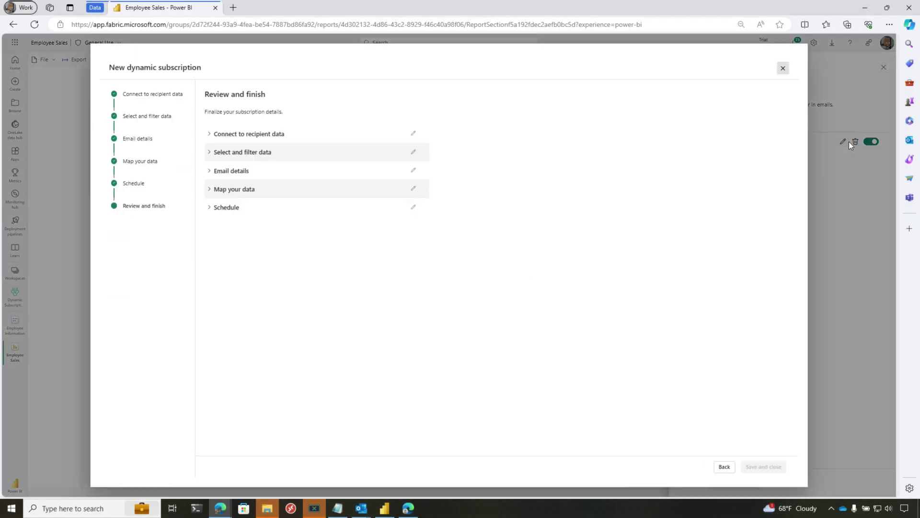
click(279, 227)
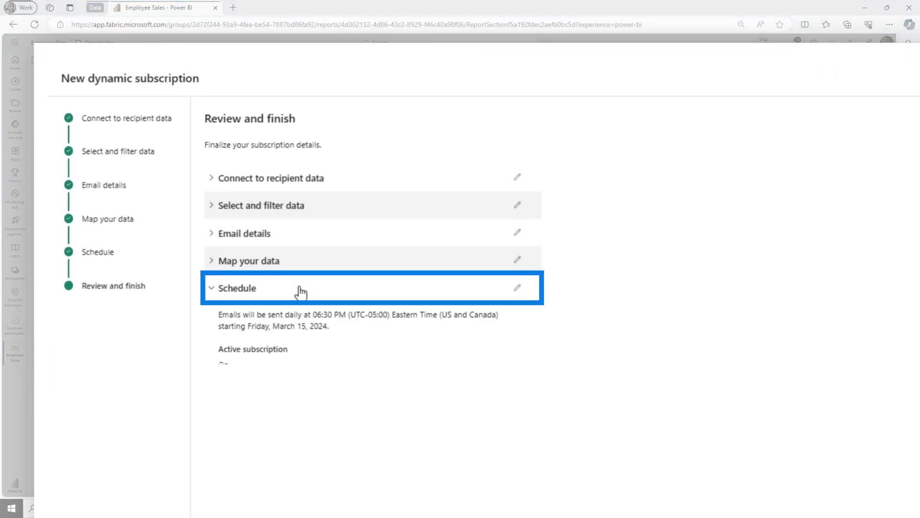
click(517, 289)
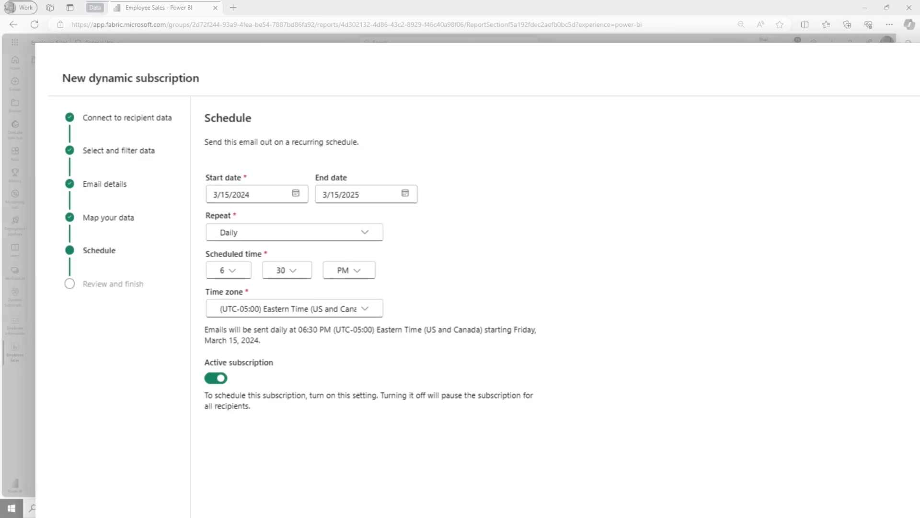
click(783, 71)
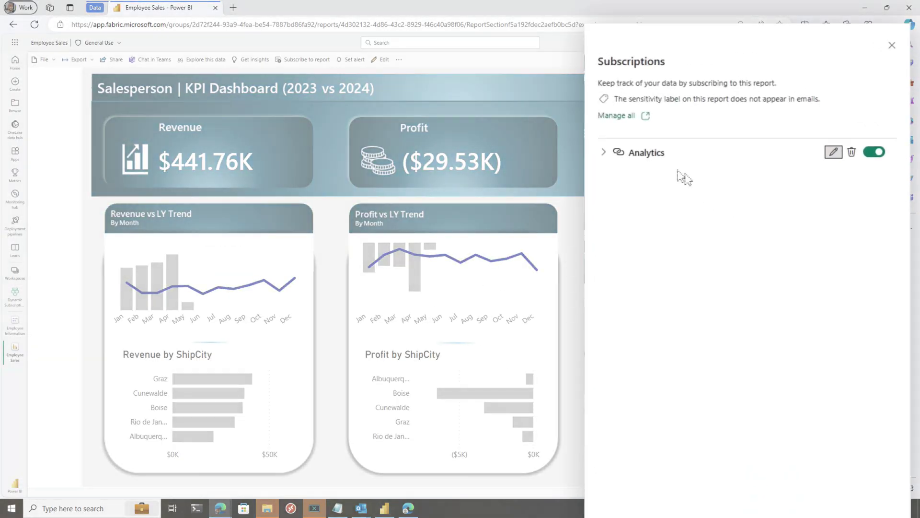
click(626, 139)
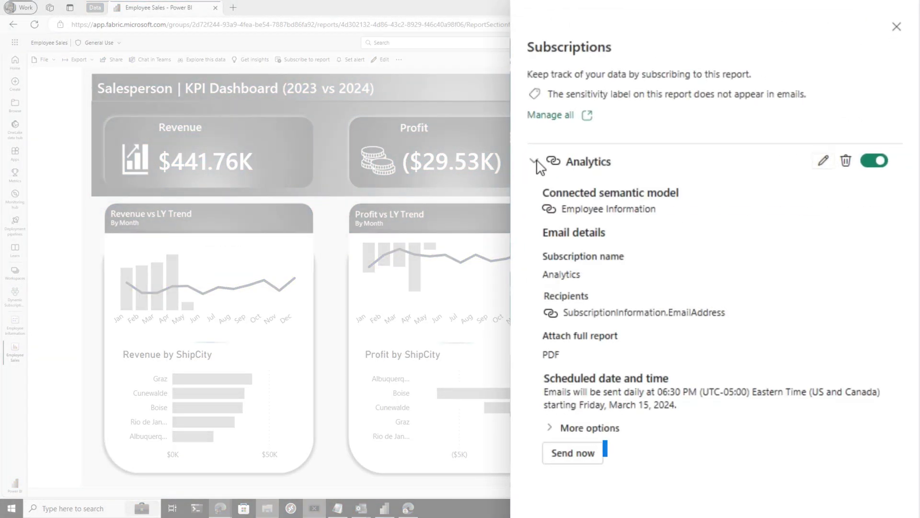
click(573, 453)
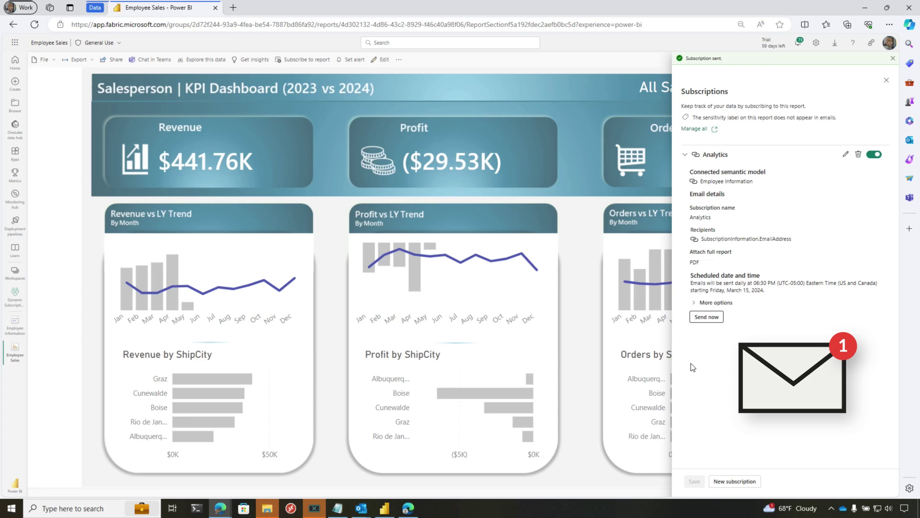
In Outlook, preview the received Employee Sales.pdf attachment filtered to one salesperson
click(365, 511)
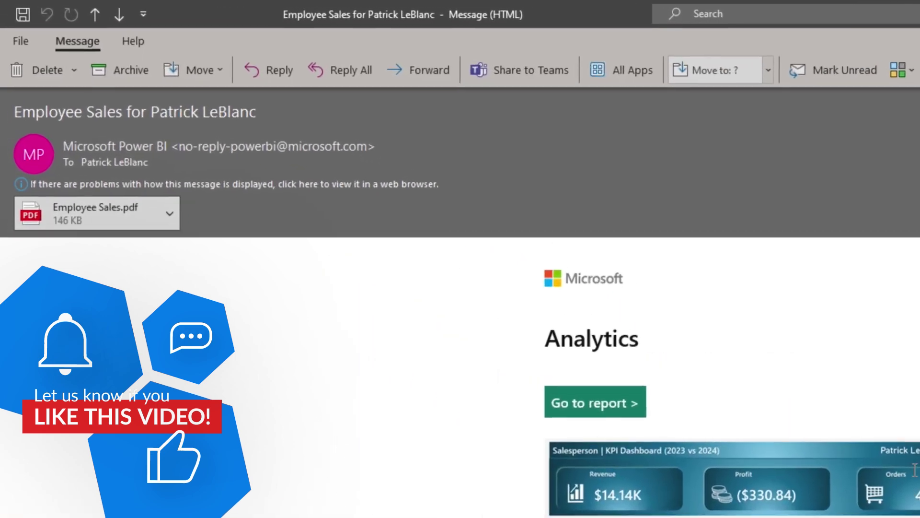
click(177, 222)
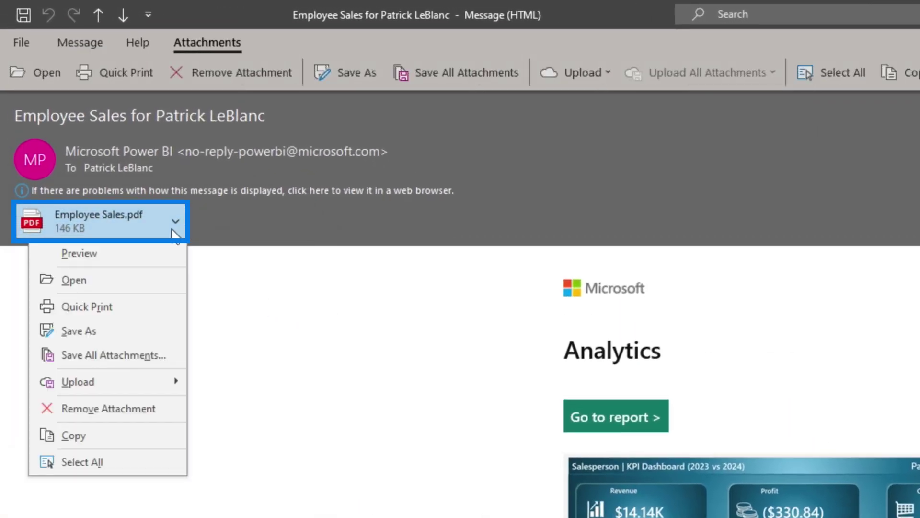
click(79, 253)
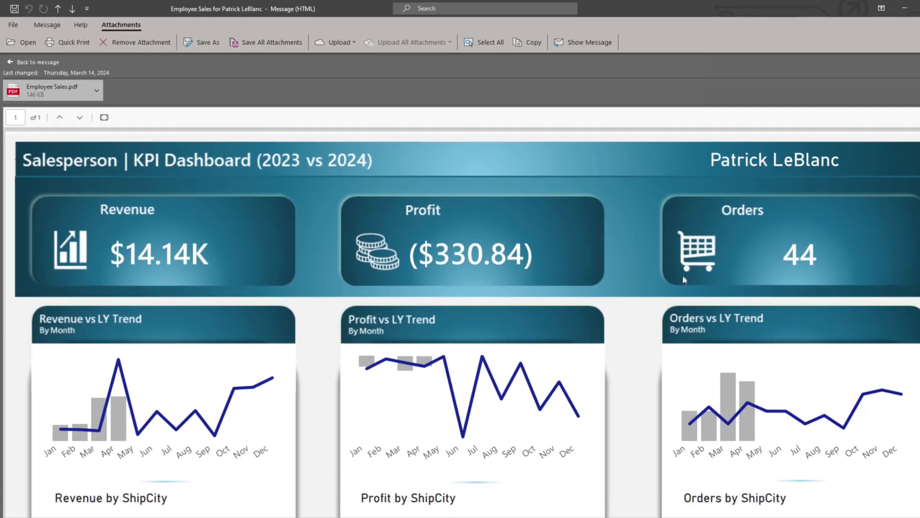